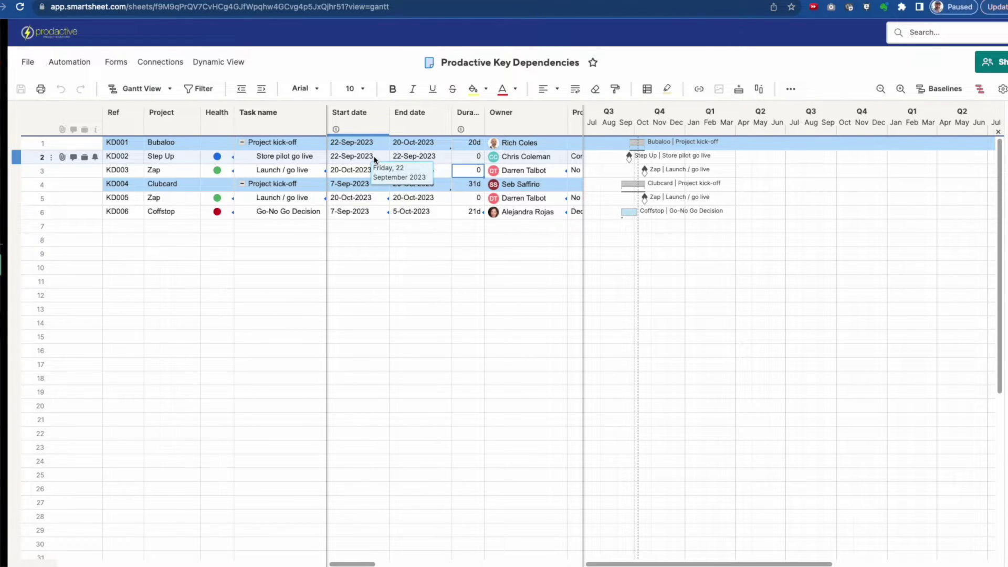
Step: In Key Dependencies, select the Store pilot go live row's cells from Task name through Duration
{"action": "left_click", "coordinate": [290, 157]}
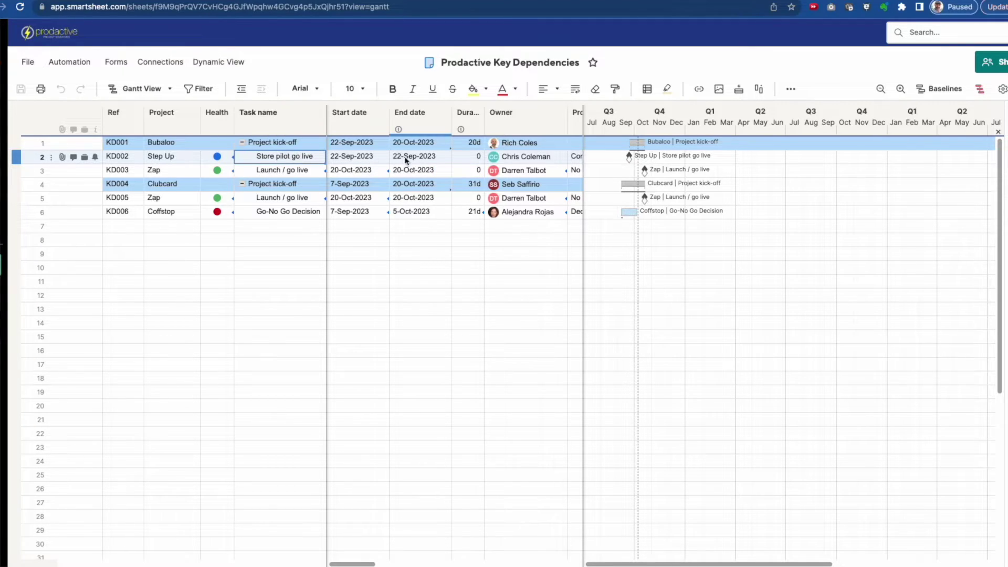
{"action": "left_click", "coordinate": [466, 160], "text": "shift"}
Step: Start a Link from Cell in Other Sheet and choose '1. Step-up timeplan' as the source
{"action": "right_click", "coordinate": [470, 166]}
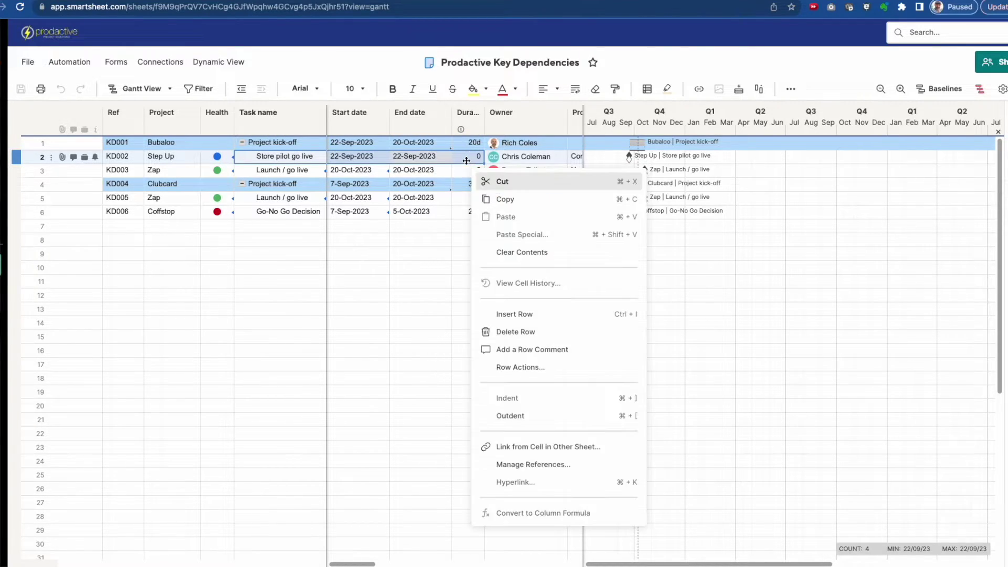
{"action": "left_click", "coordinate": [517, 447]}
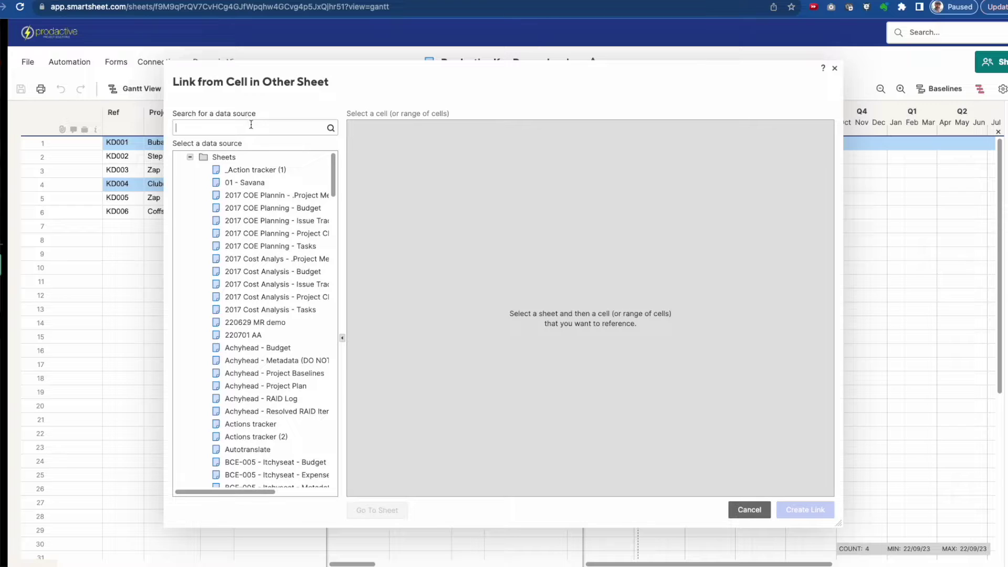
{"action": "type", "text": "step up"}
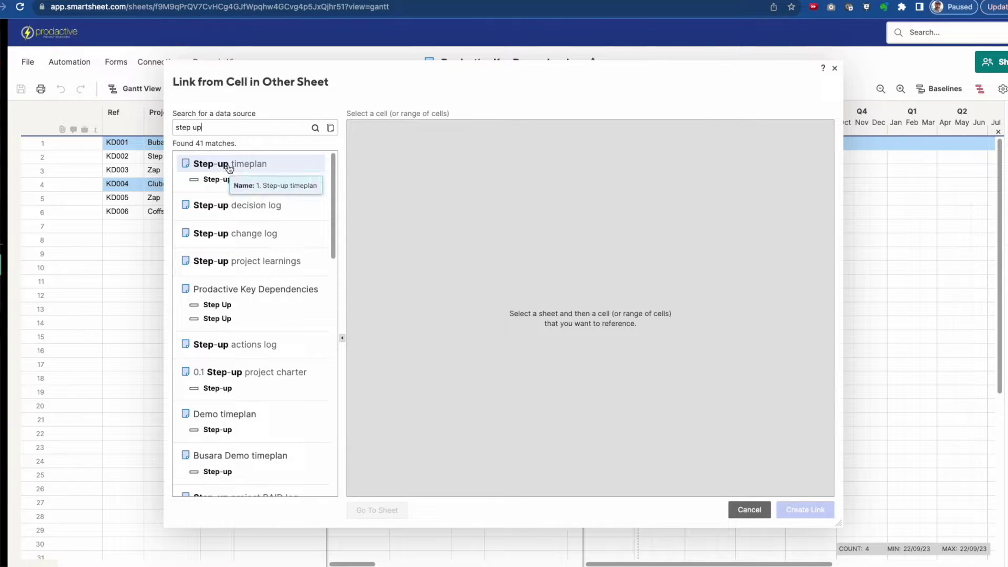
{"action": "left_click", "coordinate": [228, 167]}
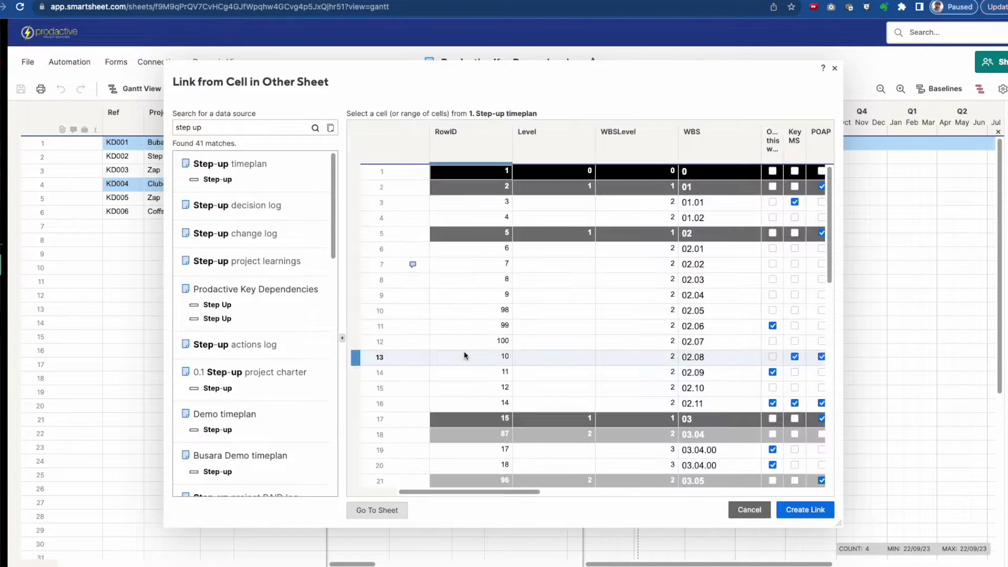
Step: Select row 44's Store pilot go live task, dates and duration, and create the link
{"action": "scroll", "coordinate": [464, 351], "scroll_direction": "down", "scroll_amount": 10}
{"action": "scroll", "coordinate": [464, 351], "scroll_direction": "right", "scroll_amount": 5}
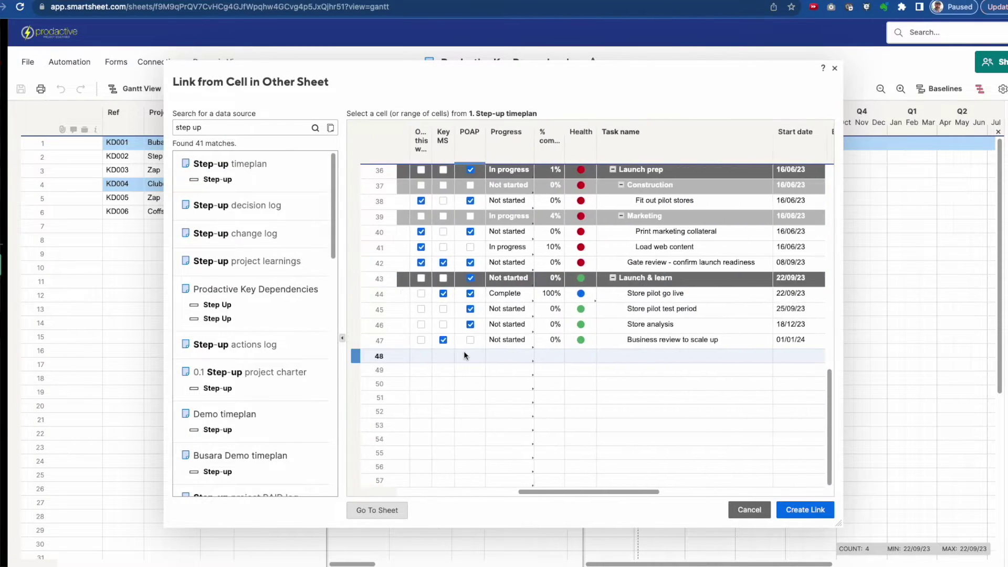
{"action": "scroll", "coordinate": [464, 351], "scroll_direction": "right", "scroll_amount": 1}
{"action": "left_click", "coordinate": [519, 301]}
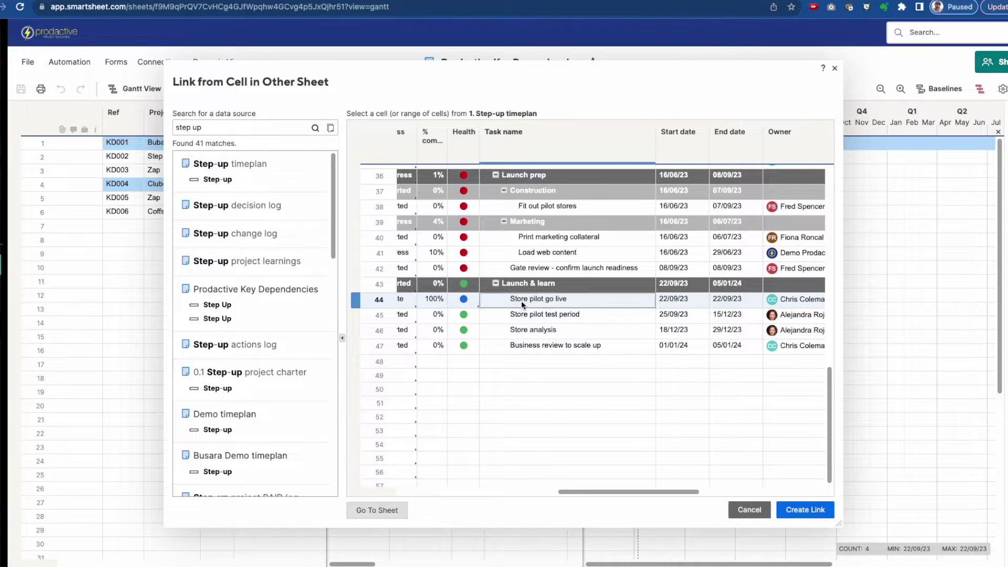
{"action": "left_click", "coordinate": [790, 298], "text": "shift"}
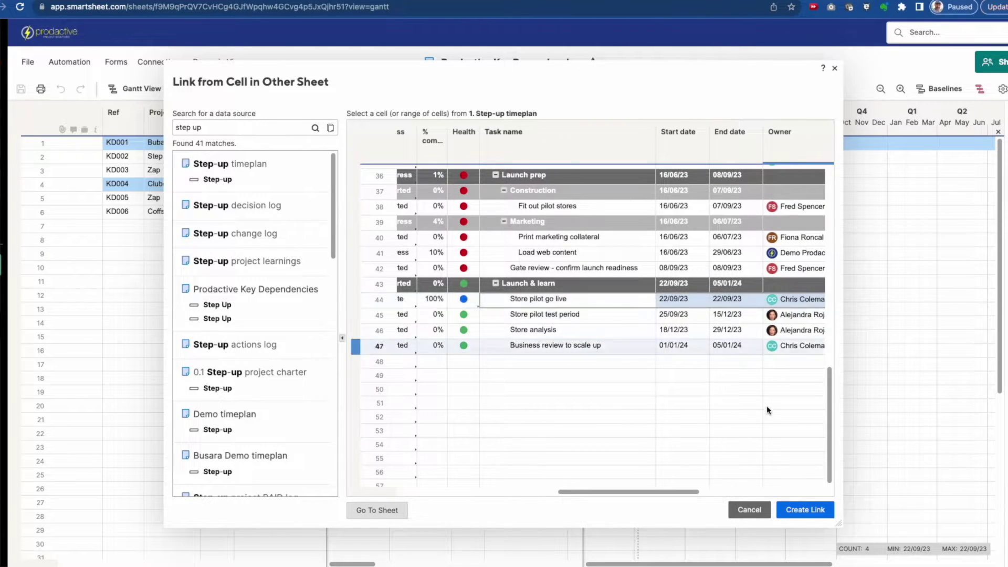
{"action": "scroll", "coordinate": [764, 460], "scroll_direction": "right", "scroll_amount": 6}
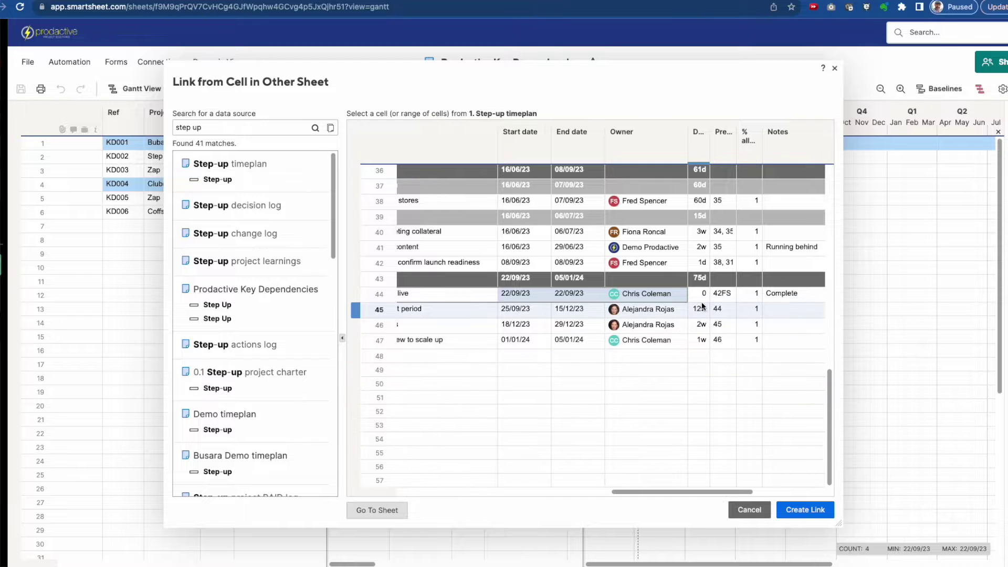
{"action": "left_click", "coordinate": [800, 512]}
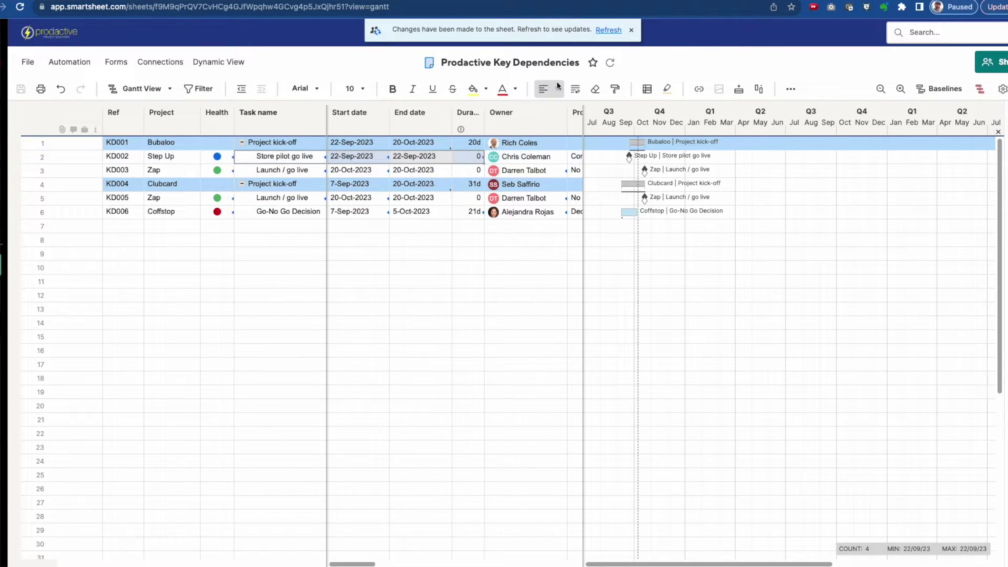
Step: Refresh the Key Dependencies sheet to show the newly linked Store pilot go live values
{"action": "left_click", "coordinate": [606, 31]}
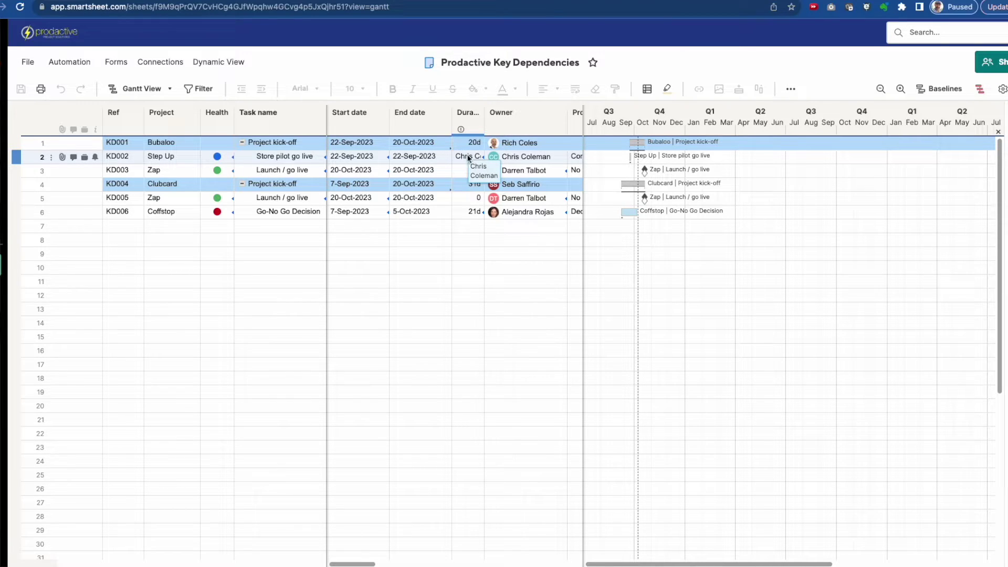
{"action": "scroll", "coordinate": [460, 158], "scroll_direction": "right", "scroll_amount": 1}
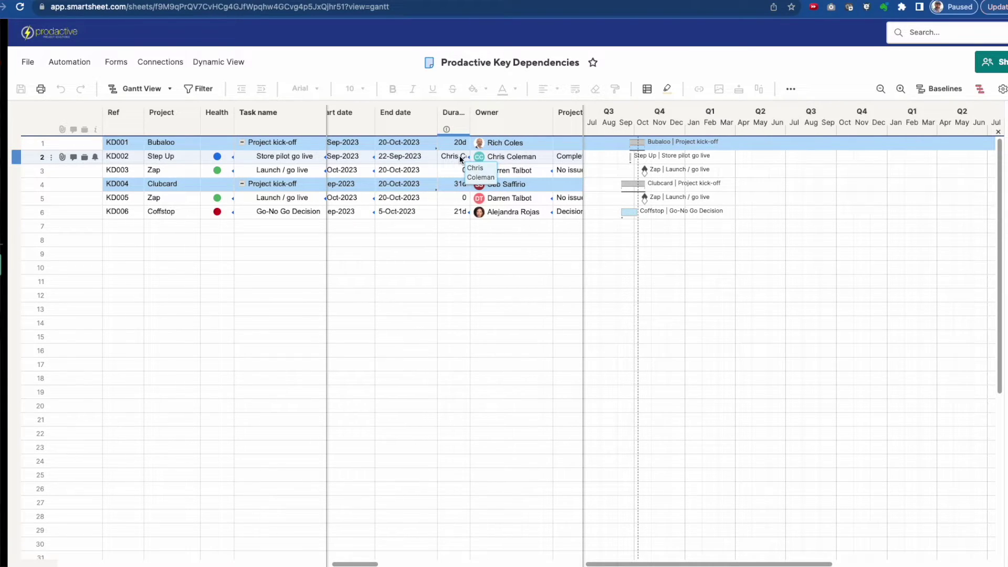
{"action": "scroll", "coordinate": [459, 156], "scroll_direction": "left", "scroll_amount": 1}
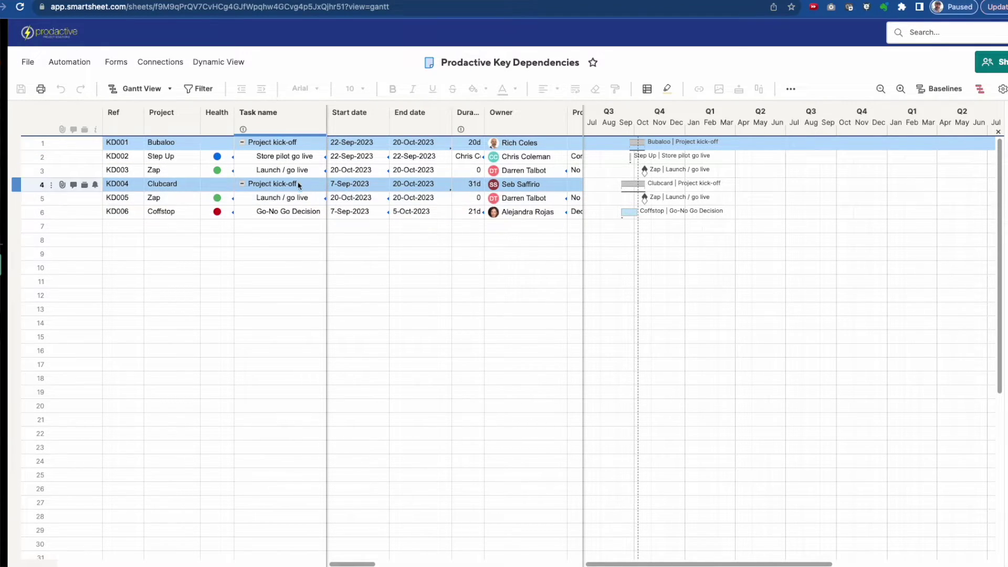
Step: Check link tooltips on the Zap, Store pilot, Bubaloo and Clubcard date cells
{"action": "left_click", "coordinate": [416, 170]}
{"action": "left_click", "coordinate": [350, 158]}
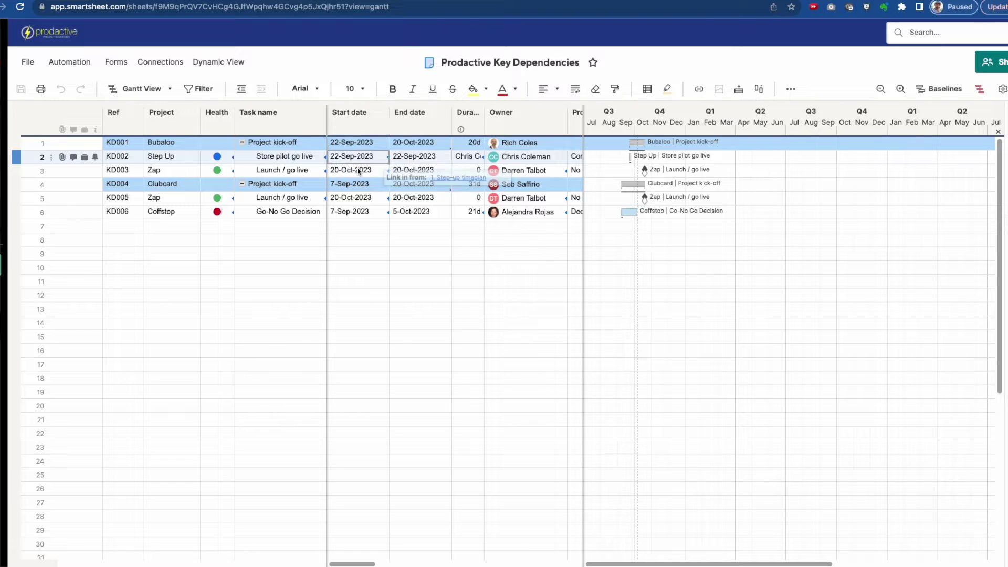
{"action": "left_click", "coordinate": [420, 143]}
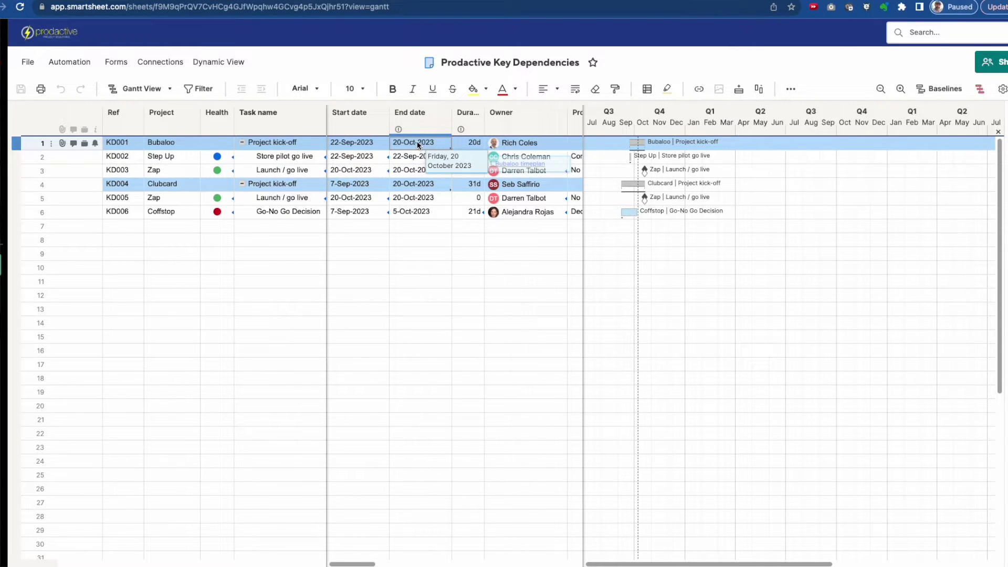
{"action": "left_click", "coordinate": [411, 186]}
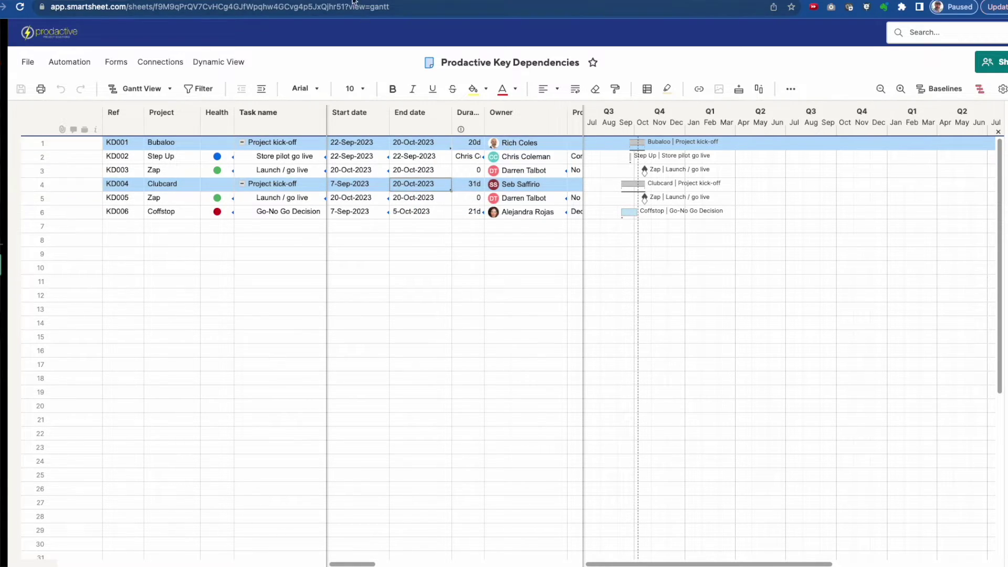
Step: Glance at the Clubcard timeplan, then go back to Prodactive Key Dependencies
{"action": "key", "text": "ctrl+Tab"}
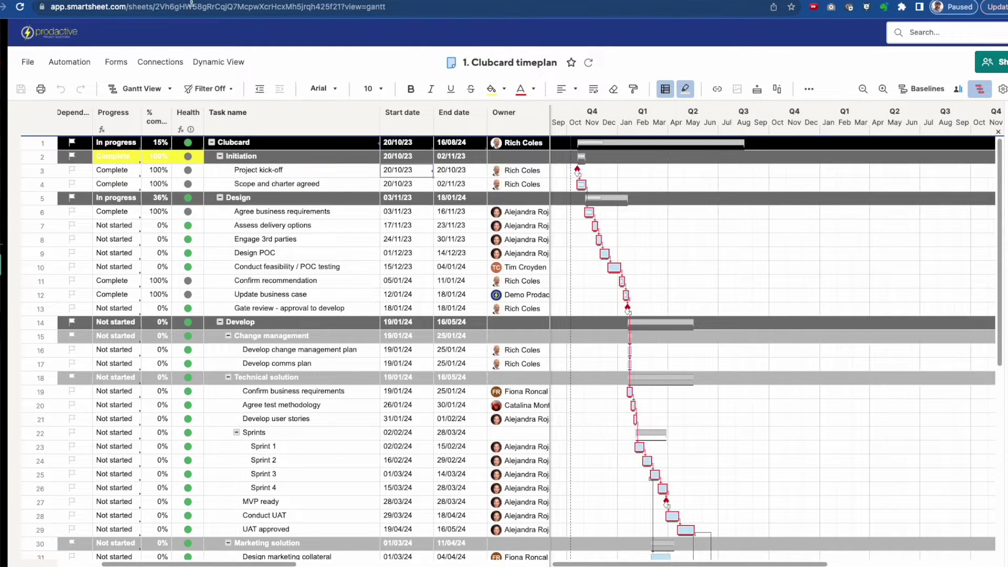
{"action": "key", "text": "alt+Left"}
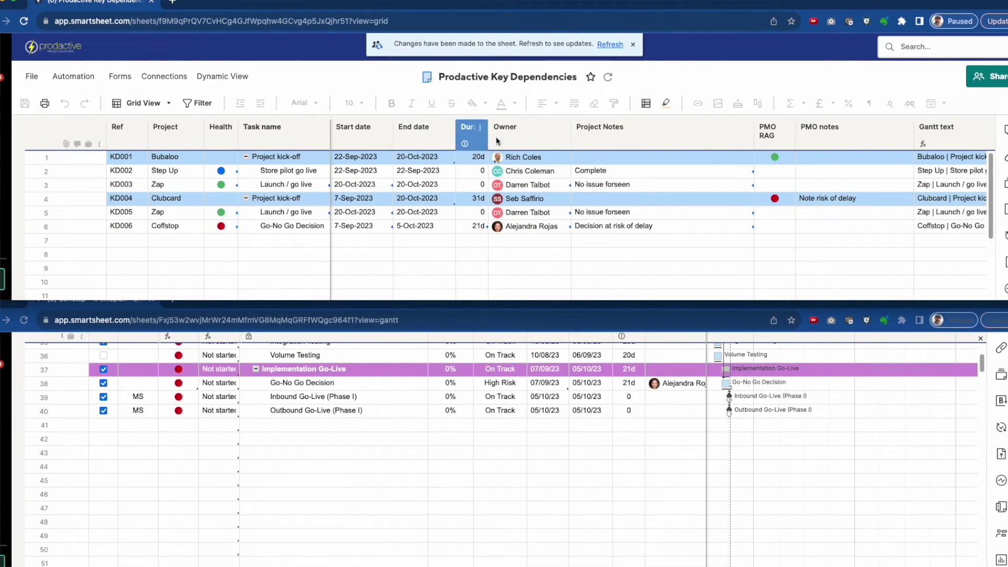
Step: Refresh the Key Dependencies sheet to load the latest linked changes
{"action": "left_click", "coordinate": [609, 45]}
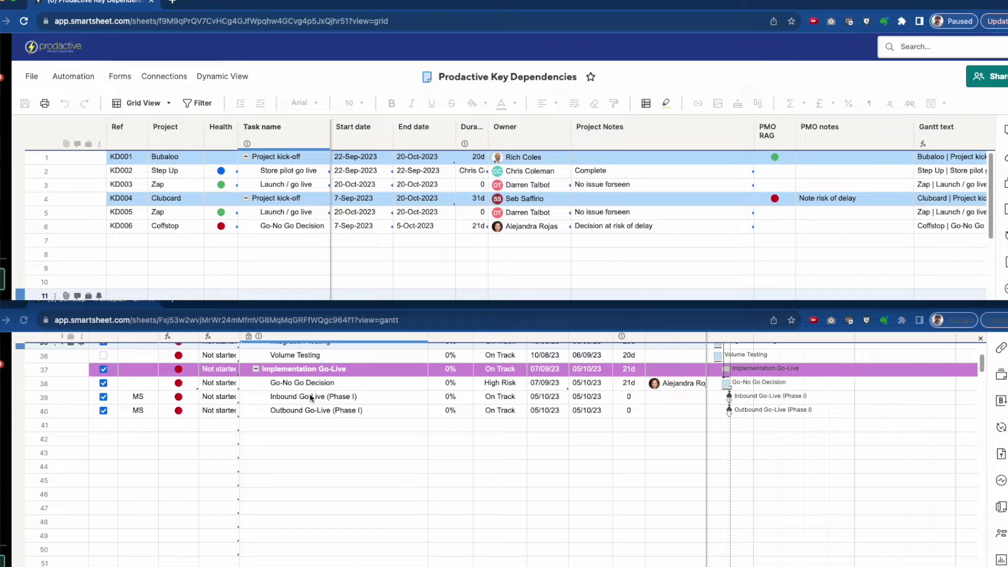
{"action": "scroll", "coordinate": [310, 398], "scroll_direction": "up", "scroll_amount": 1}
{"action": "scroll", "coordinate": [334, 426], "scroll_direction": "down", "scroll_amount": 1}
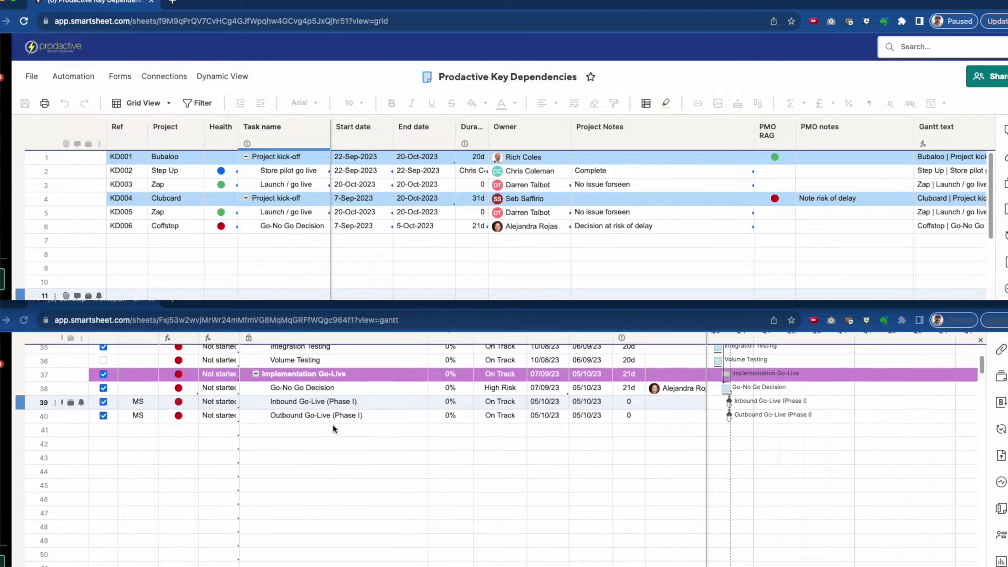
Step: Set Coffstop's Go-No Go Decision duration to 40 days, ending 01/11/23
{"action": "left_click", "coordinate": [629, 387]}
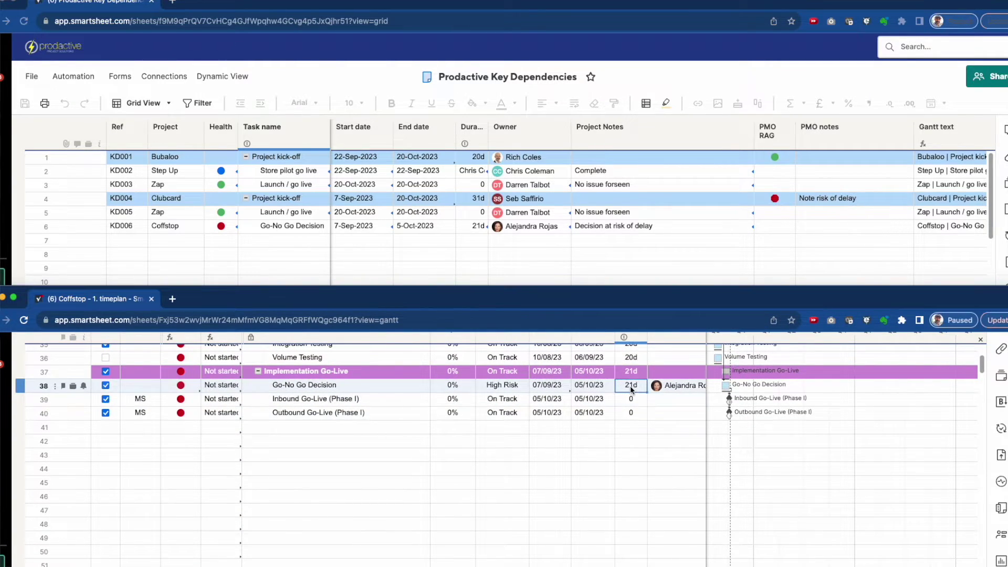
{"action": "key", "text": "Down"}
{"action": "type", "text": "40"}
{"action": "left_click", "coordinate": [633, 424]}
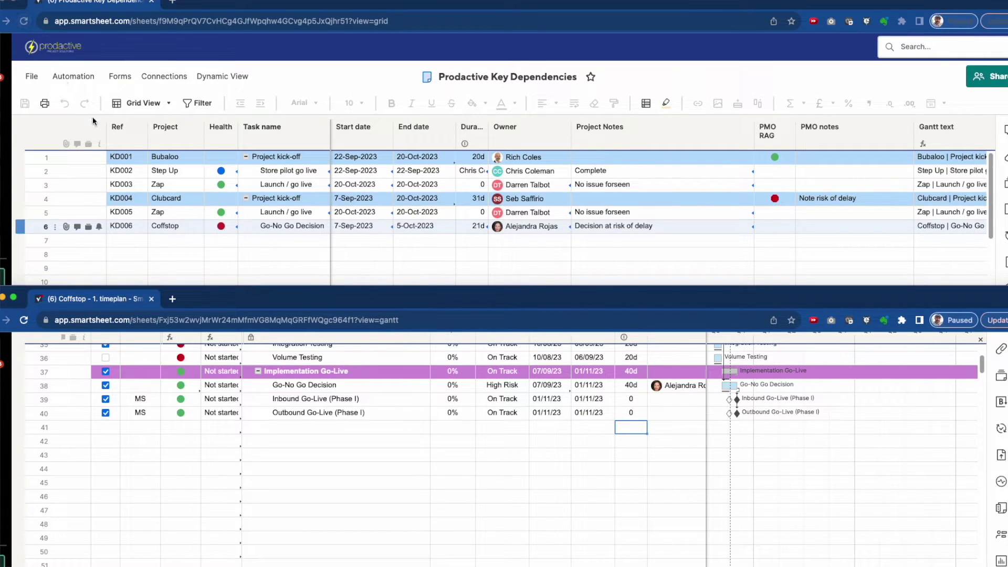
Step: Reload the Key Dependencies window so Coffstop and Clubcard rows end 1-Nov-2023
{"action": "left_click", "coordinate": [142, 281]}
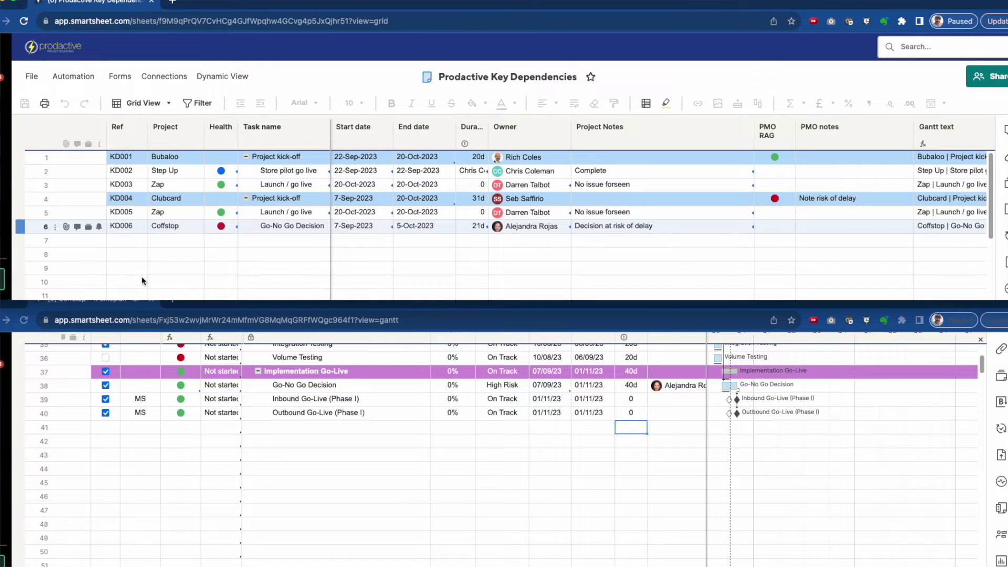
{"action": "key", "text": "super+r"}
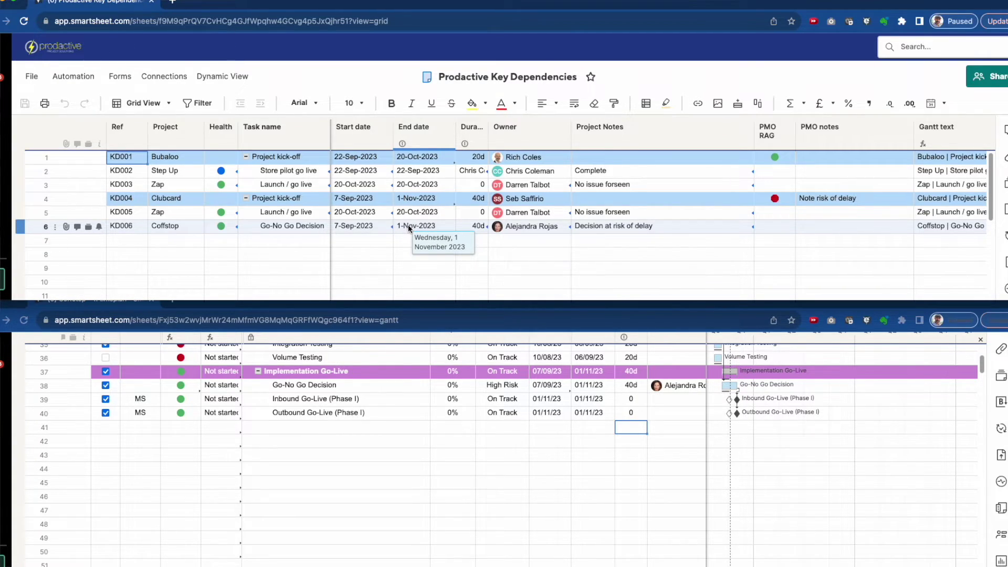
Step: Switch the Key Dependencies tracker to Gantt View and turn on baselines
{"action": "left_click", "coordinate": [166, 103]}
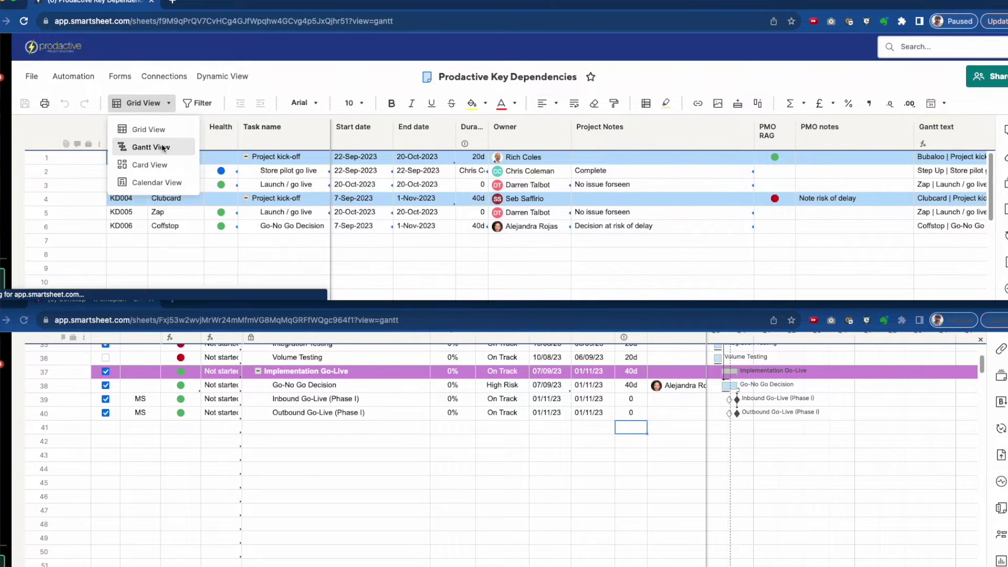
{"action": "left_click", "coordinate": [163, 148]}
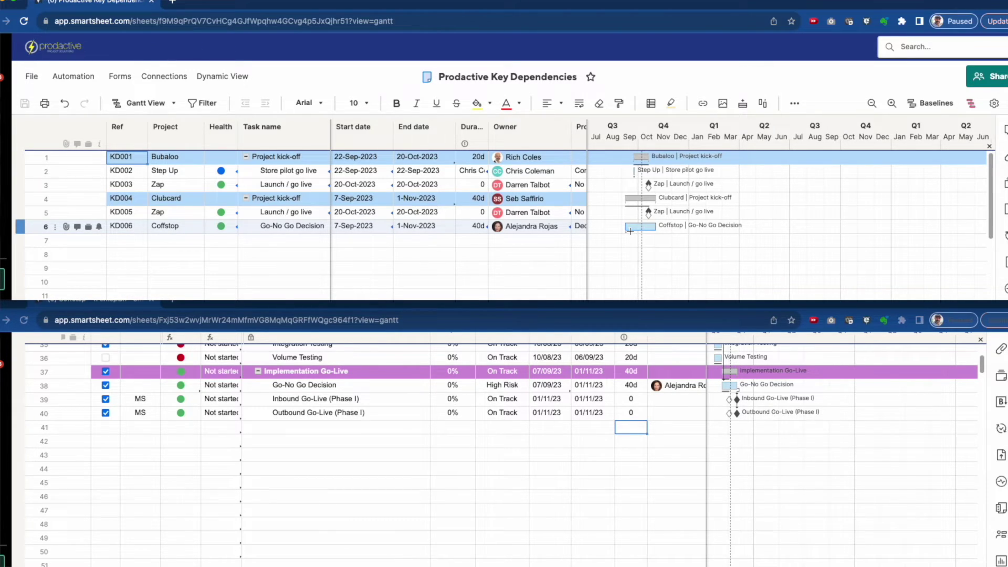
{"action": "left_click", "coordinate": [924, 103]}
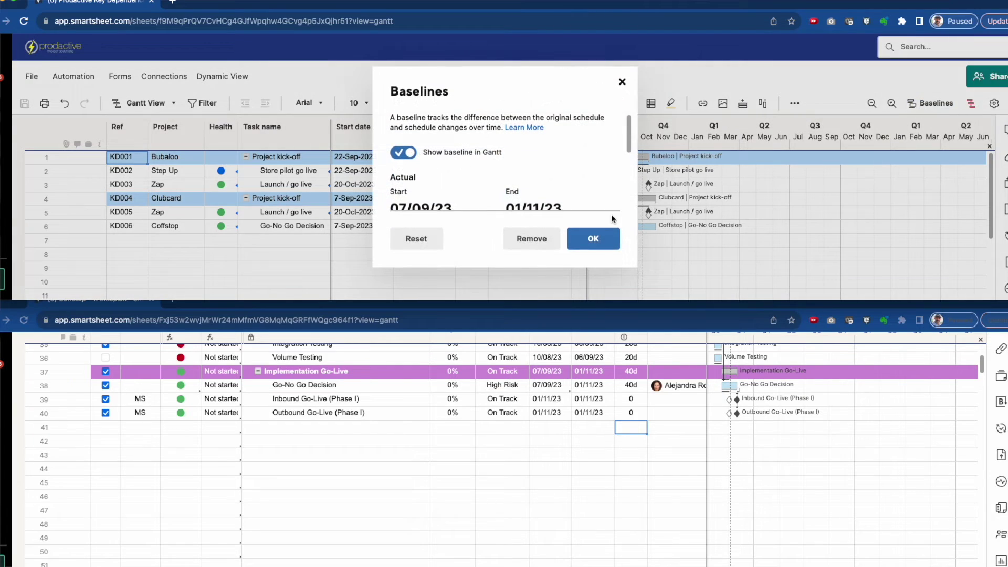
{"action": "scroll", "coordinate": [528, 215], "scroll_direction": "down", "scroll_amount": 5}
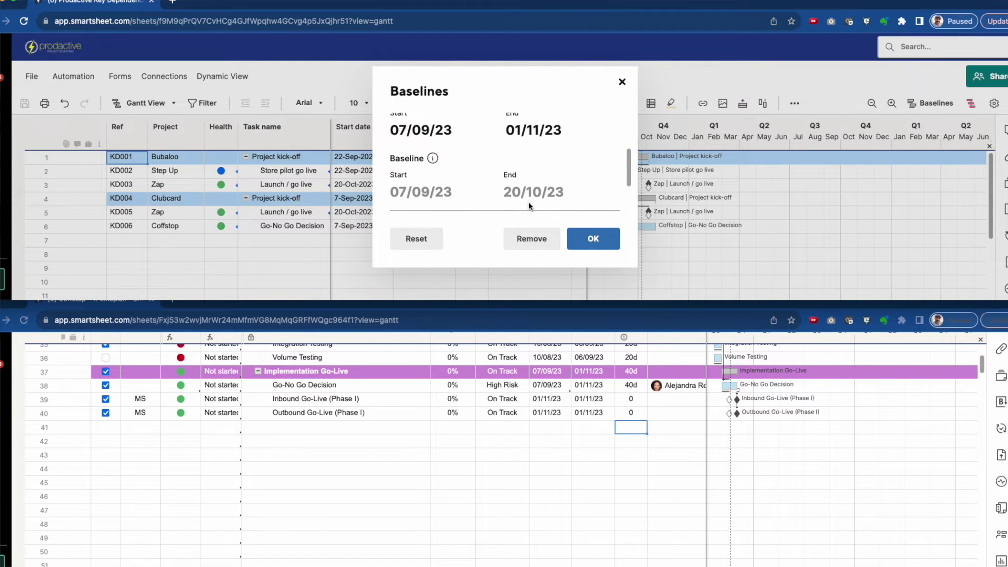
{"action": "scroll", "coordinate": [530, 206], "scroll_direction": "up", "scroll_amount": 3}
{"action": "left_click", "coordinate": [593, 238]}
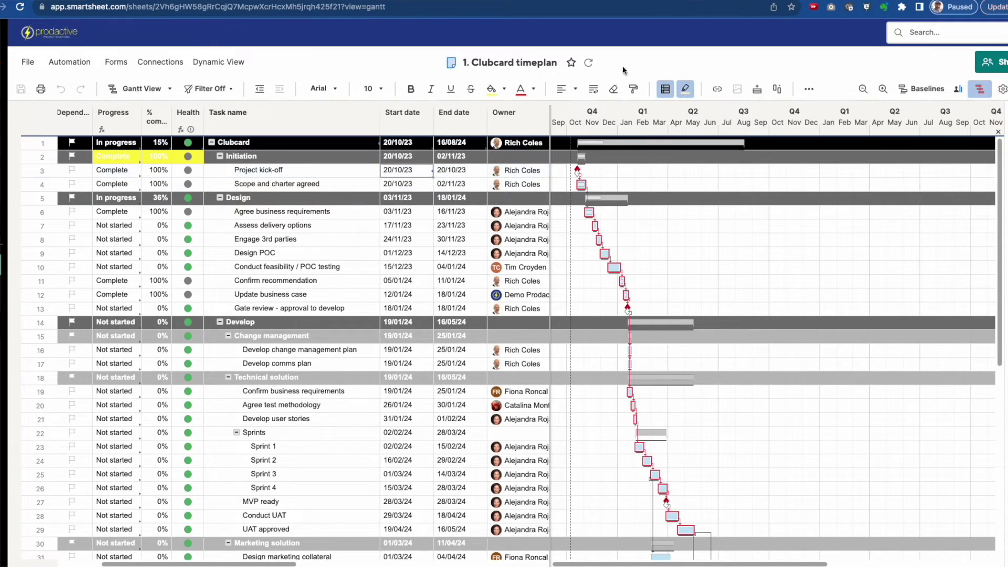
Step: Reload the Clubcard timeplan so Project kick-off starts 01/11/23
{"action": "left_click", "coordinate": [588, 62]}
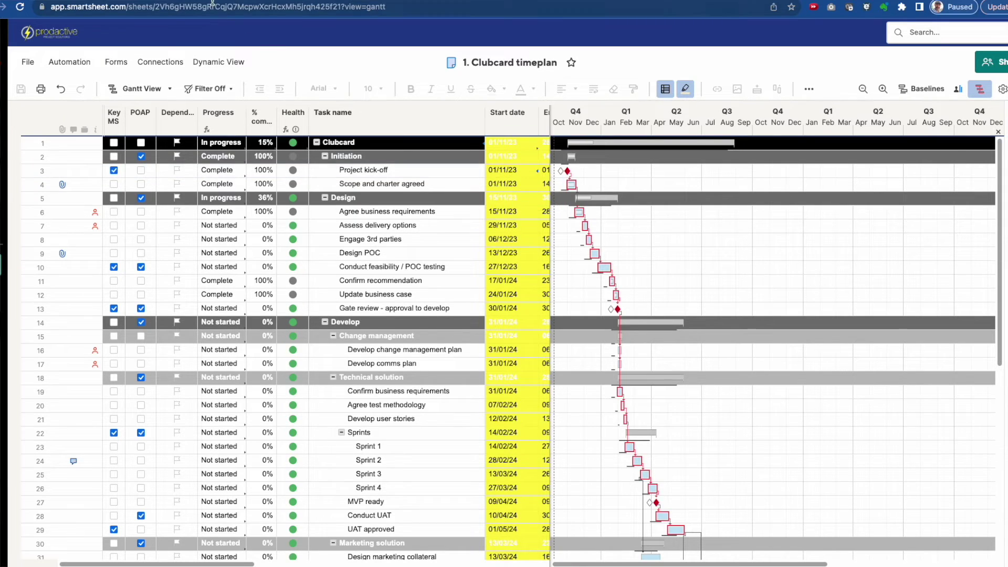
Step: Switch to the Prodactive Key Dependencies Gantt tab
{"action": "key", "text": "ctrl+Tab"}
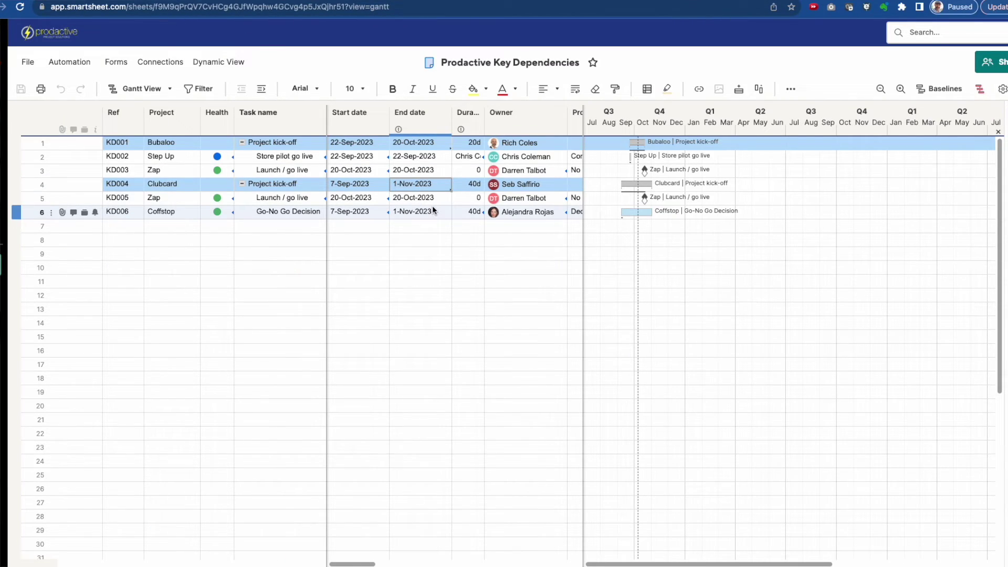